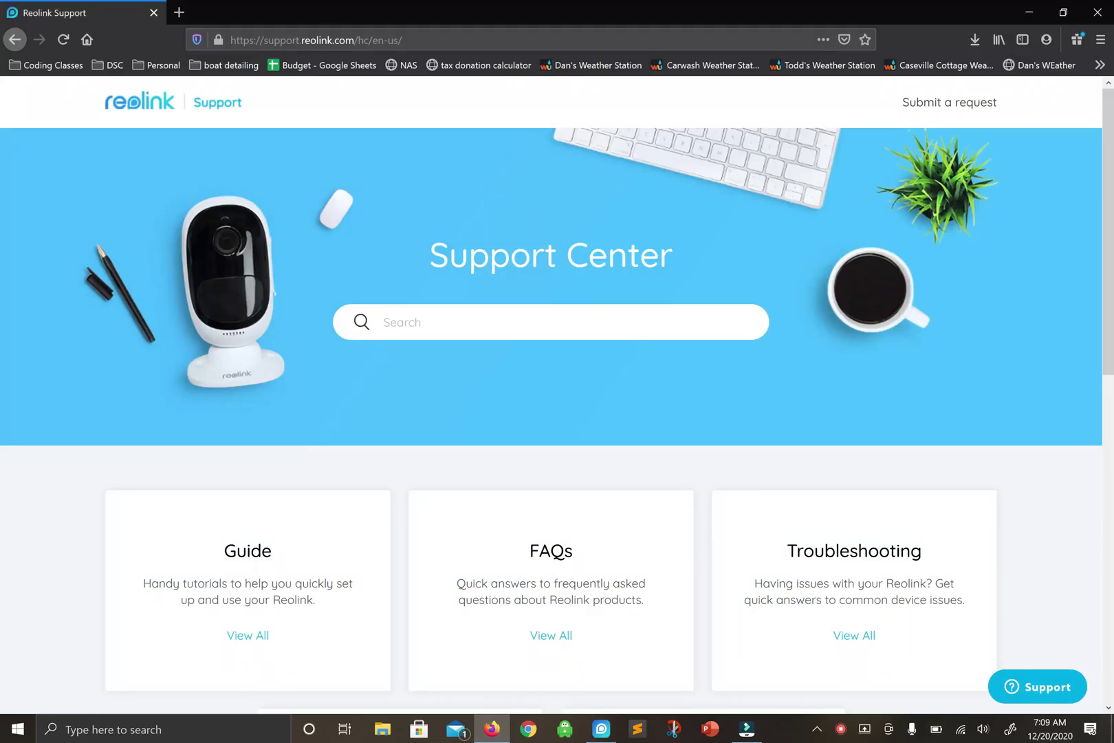
- List all Firmware articles on Reolink Support and open the 12/20/2020 RLN8-410-E article
scroll(424, 248, down, 5)
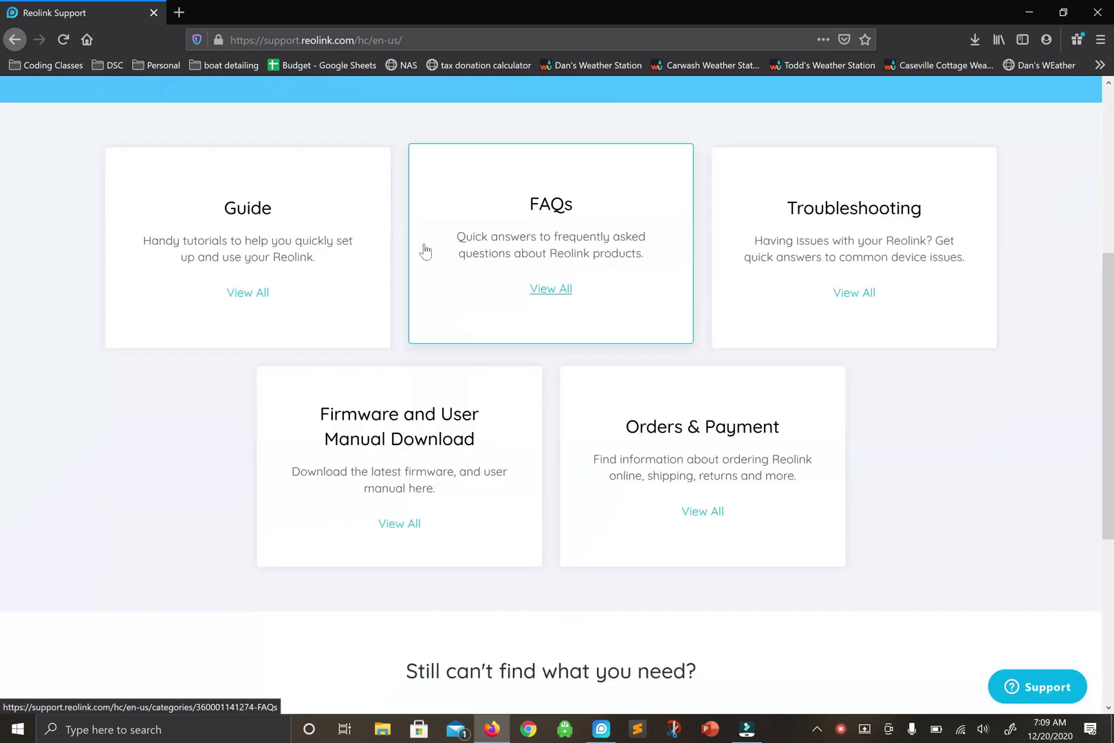
click(405, 519)
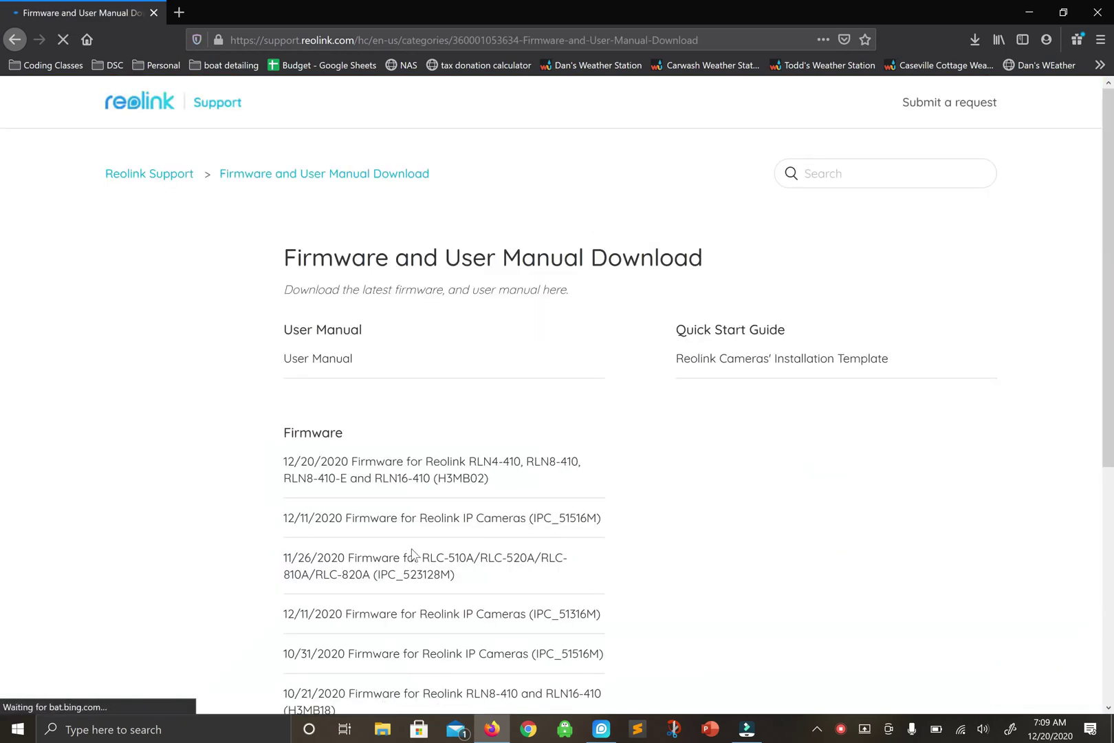
scroll(249, 497, down, 5)
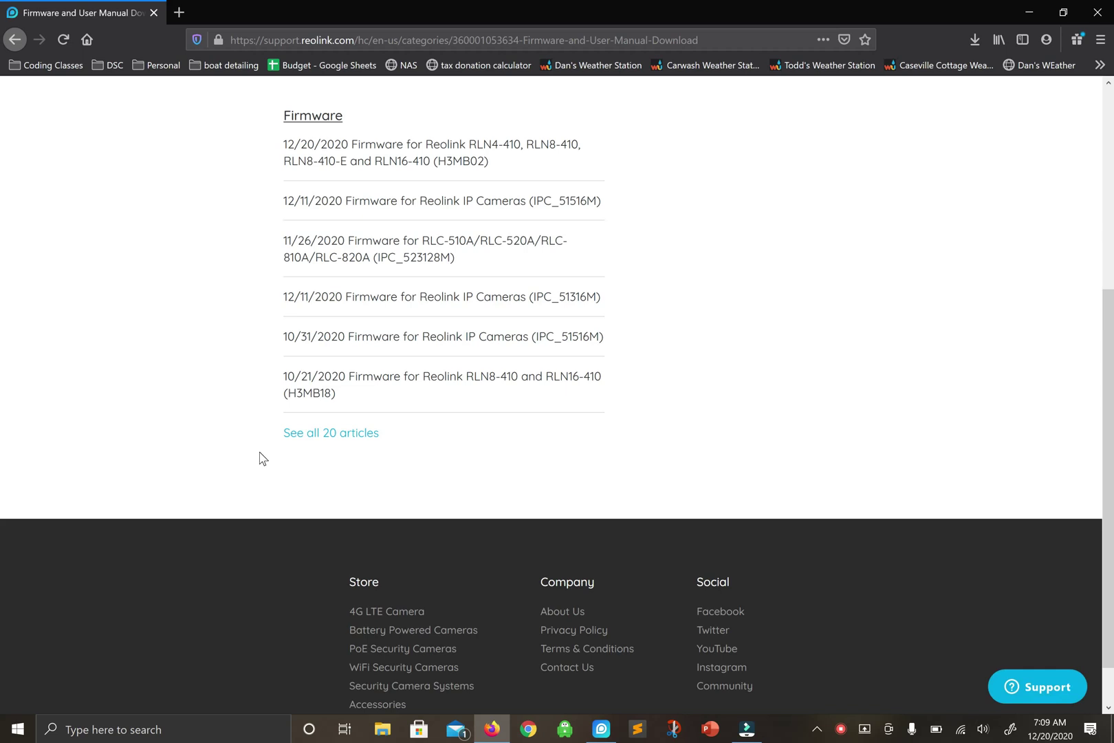
click(317, 435)
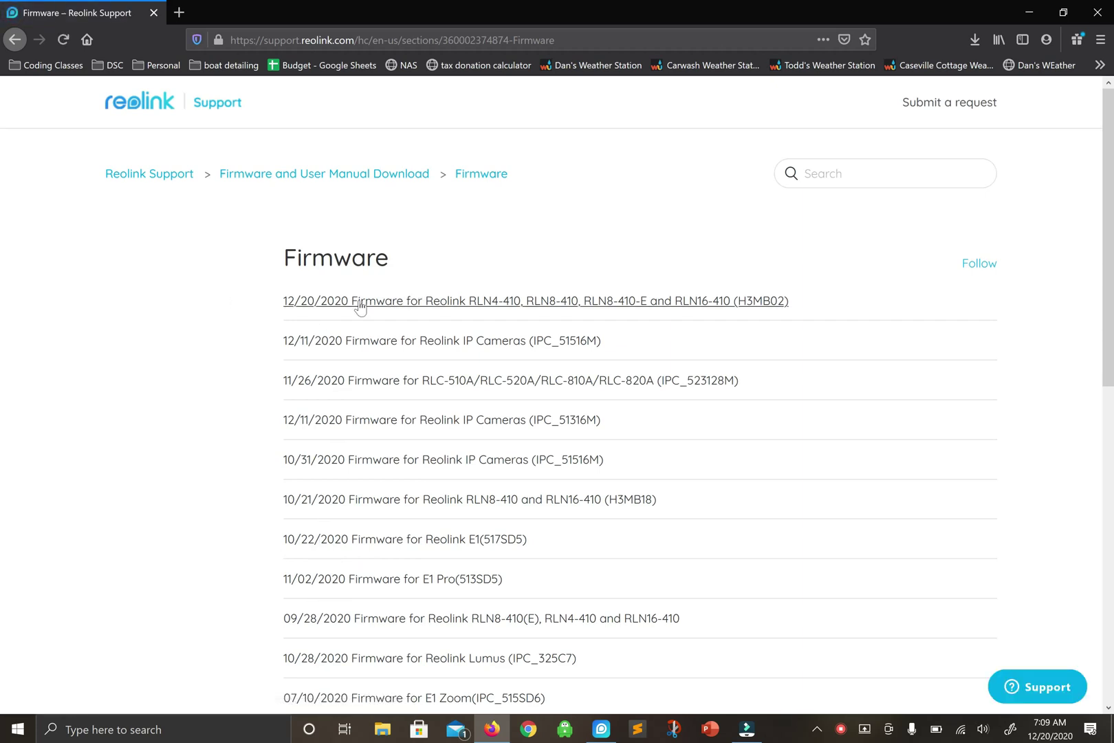
click(407, 302)
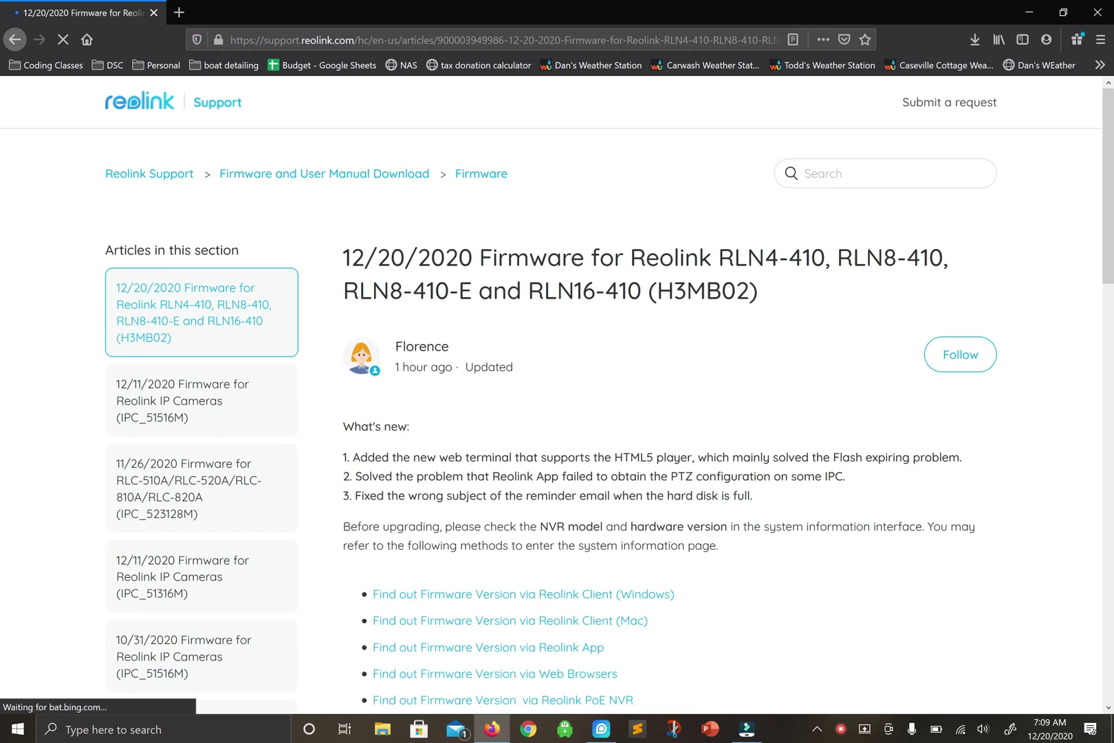
- Find the download table and highlight H3MB16, the hardware version RLN8-410-E requires
scroll(509, 363, down, 2)
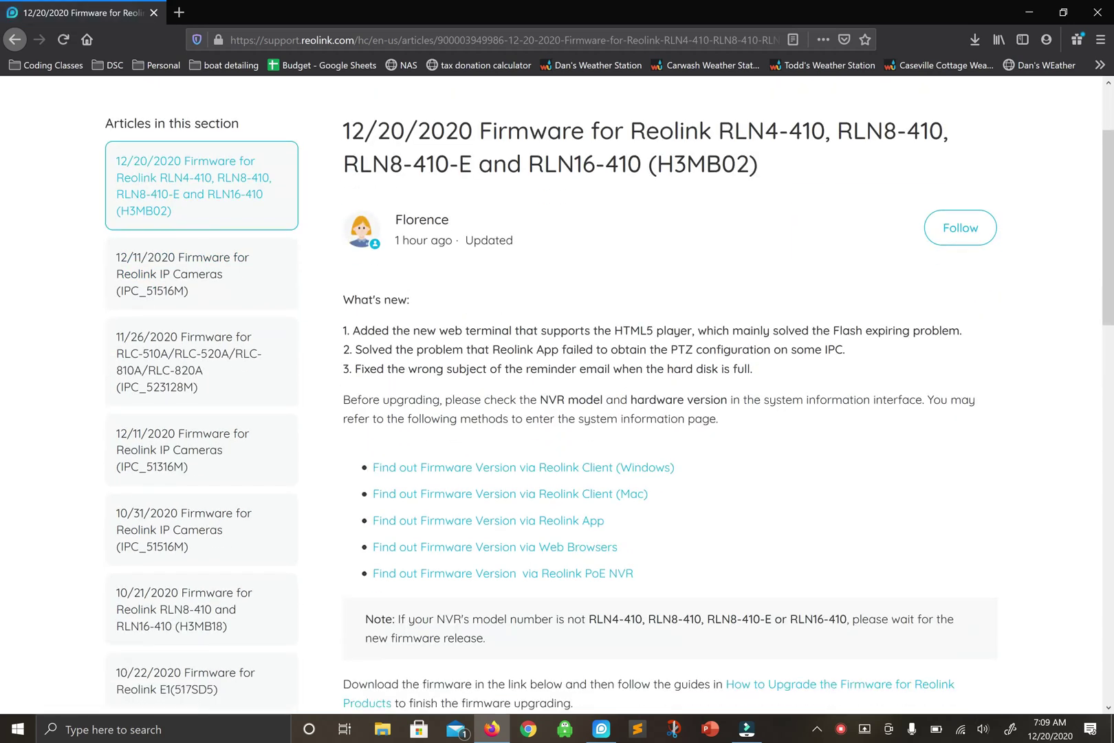
scroll(509, 363, down, 4)
scroll(609, 373, down, 1)
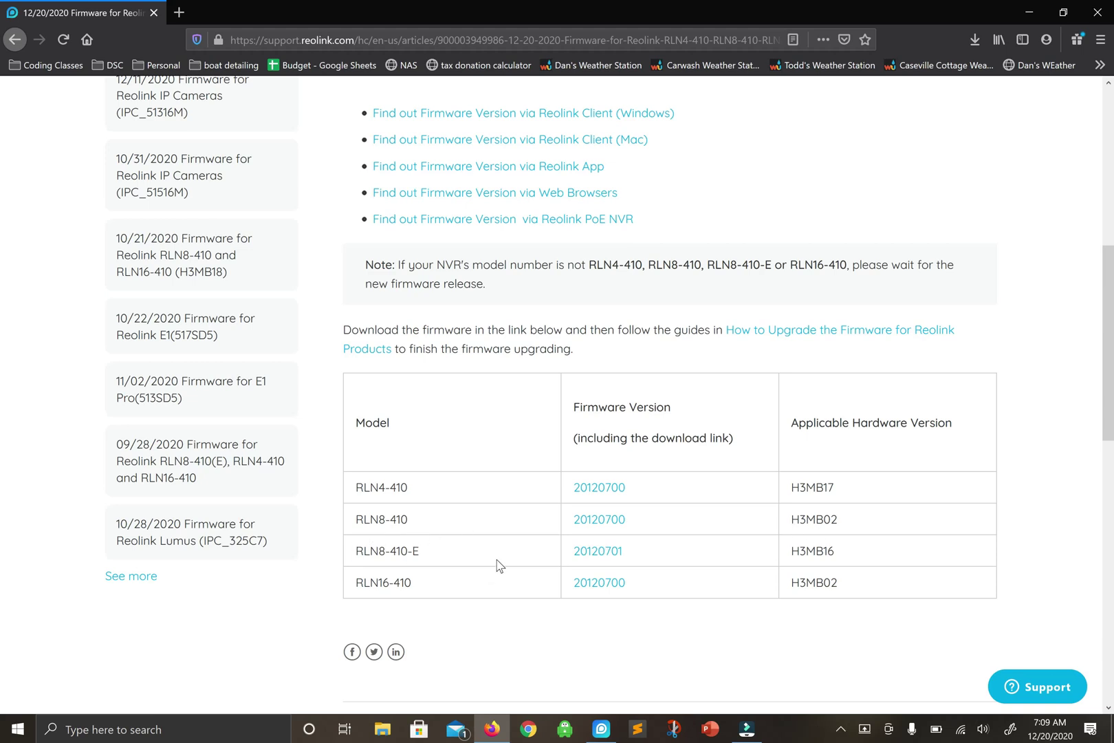
double_click(815, 551)
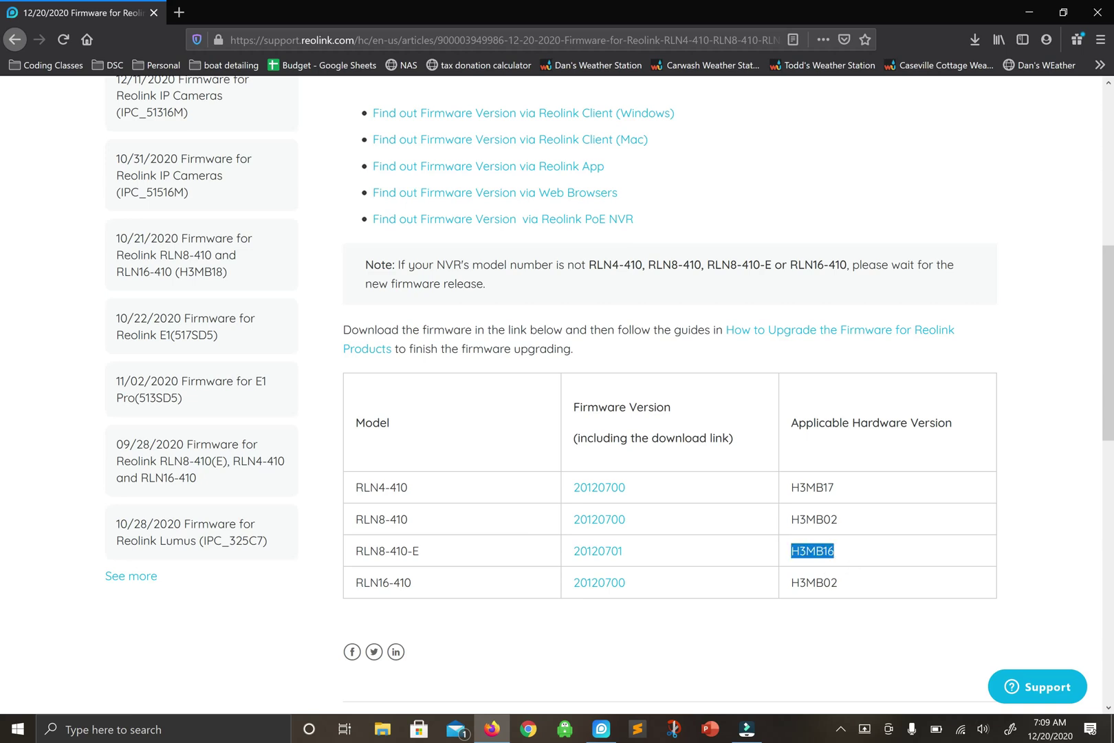
click(601, 729)
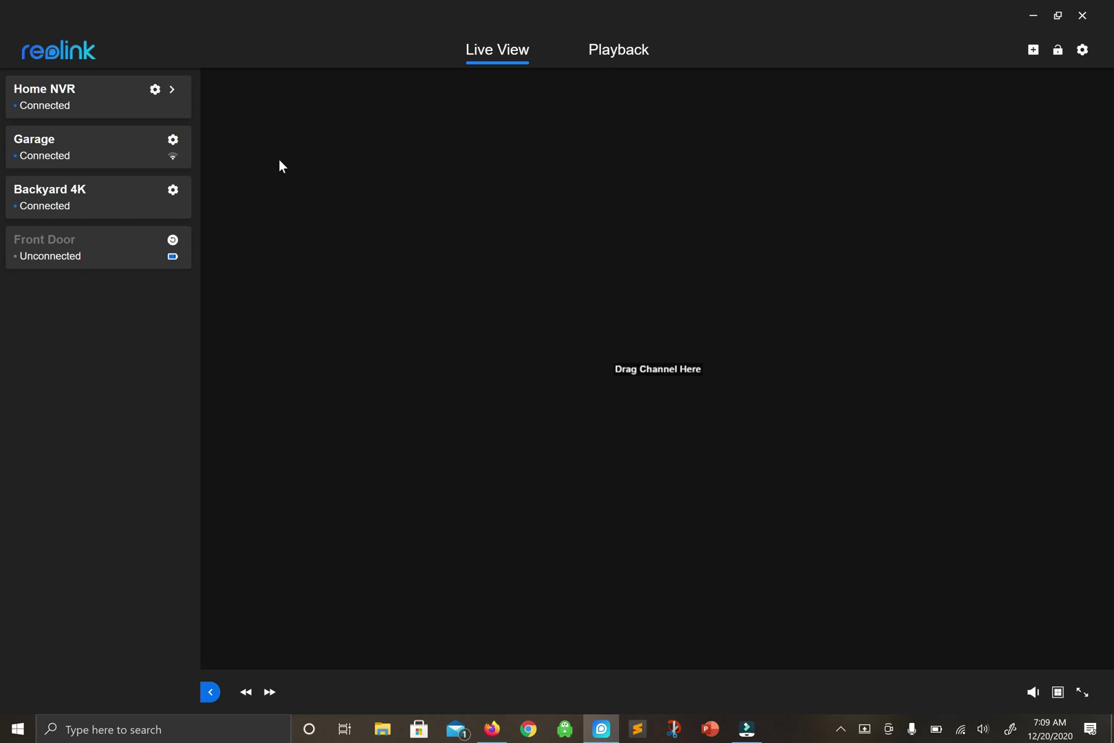
- Check Home NVR's NVR Info: RLN8-410-E, hardware H3MB16, firmware v2.0.0.271_20092801
click(155, 90)
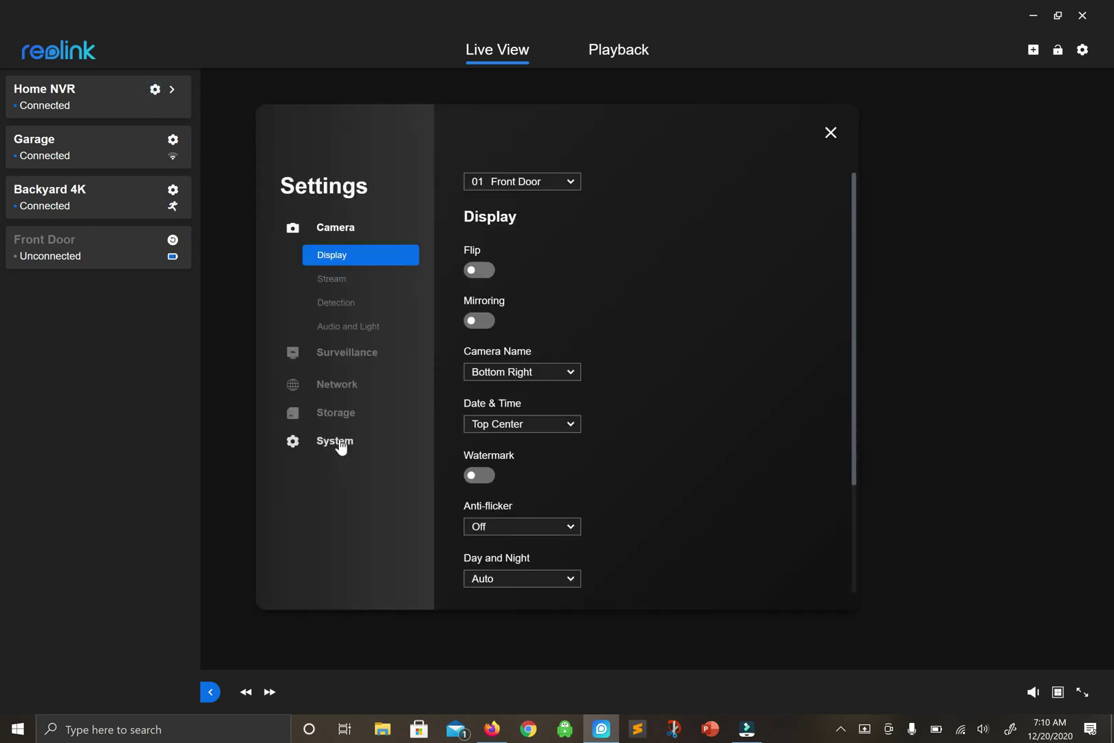
click(341, 445)
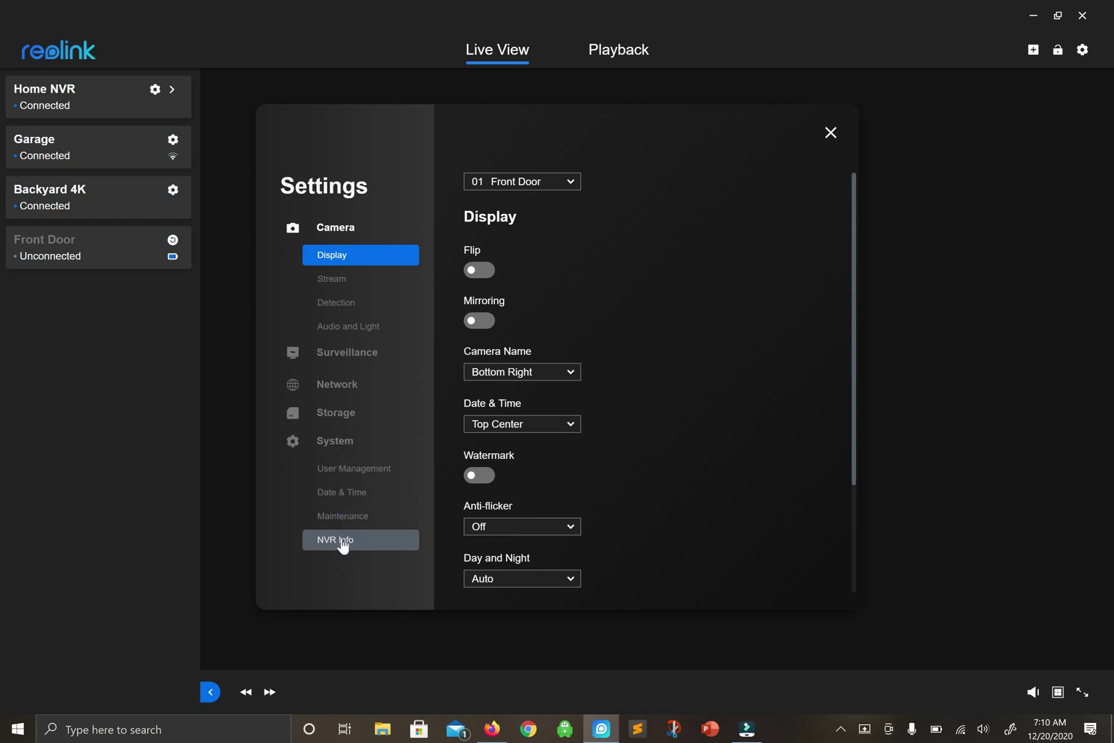
click(343, 543)
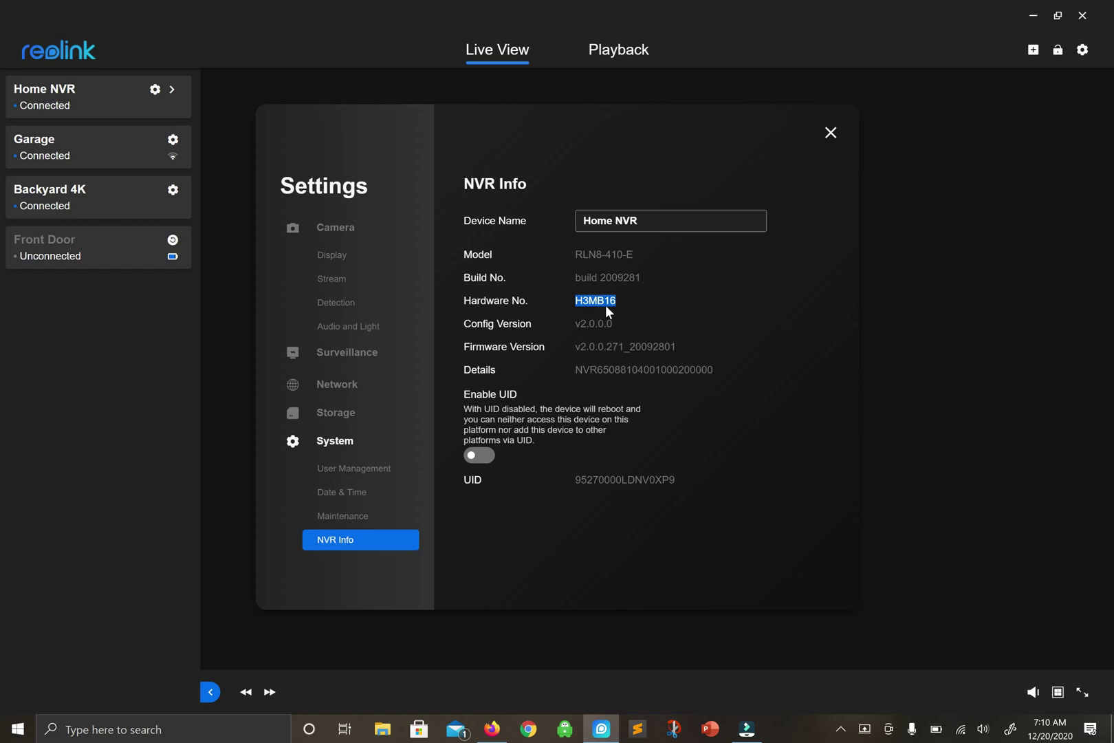
click(492, 729)
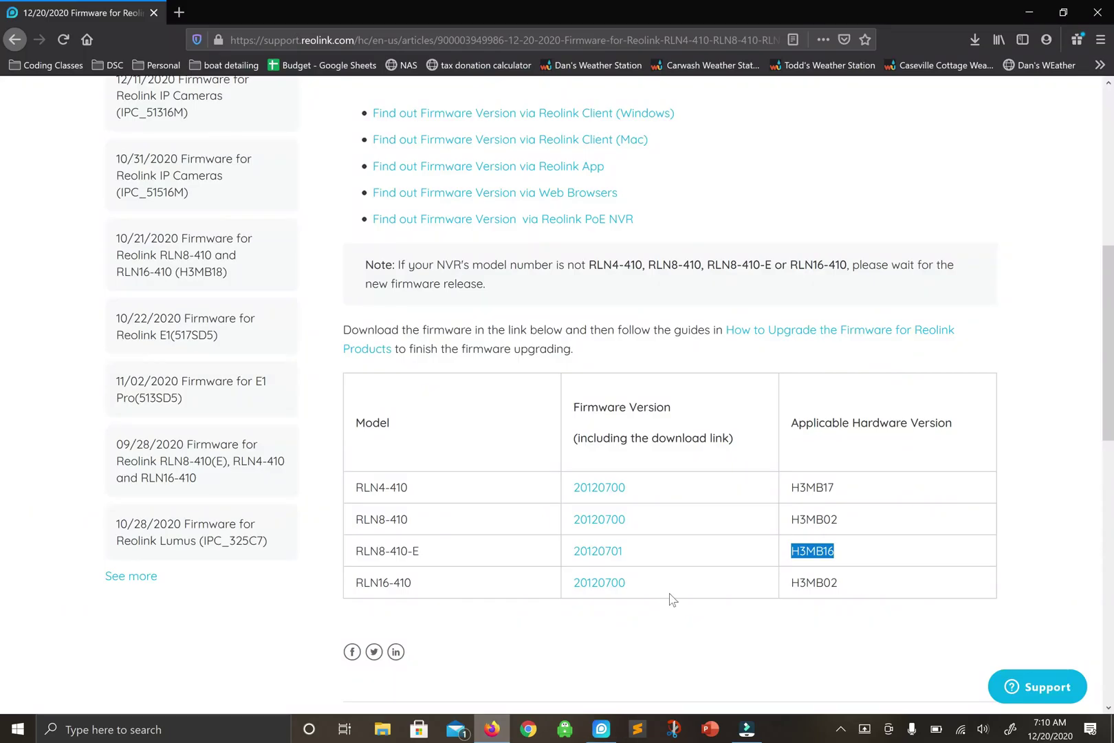
- Download the 20120701 firmware RLN8-410-E_20201220.zip and show it in its folder
click(579, 557)
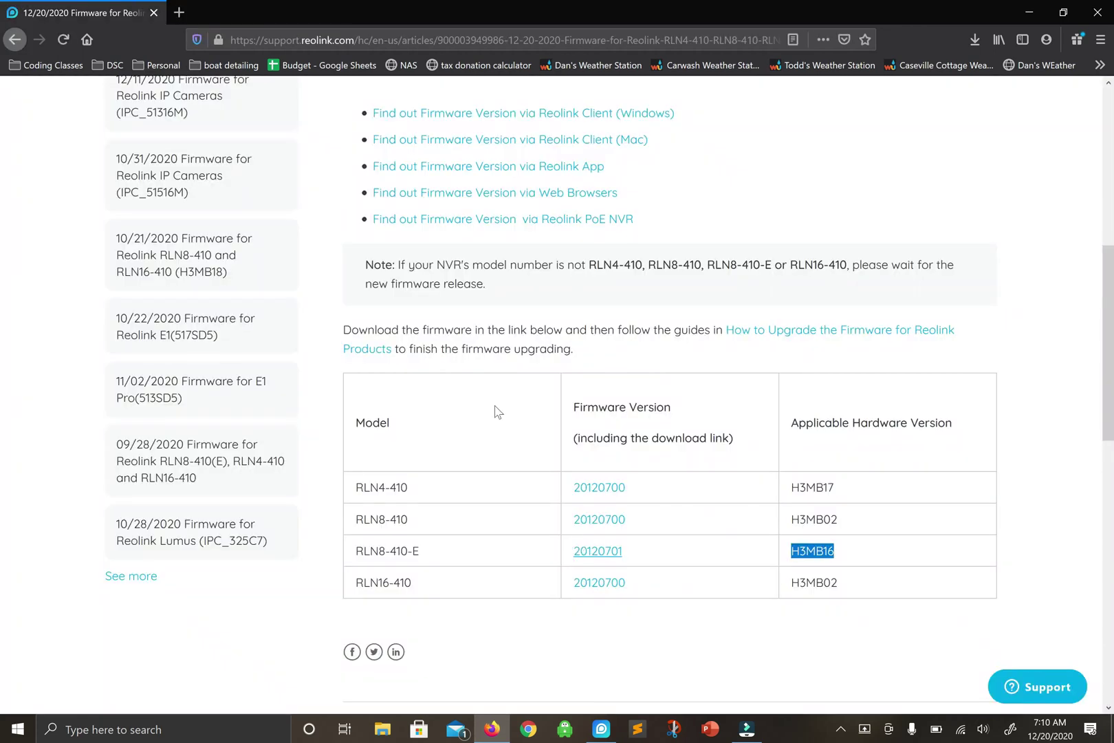
click(646, 369)
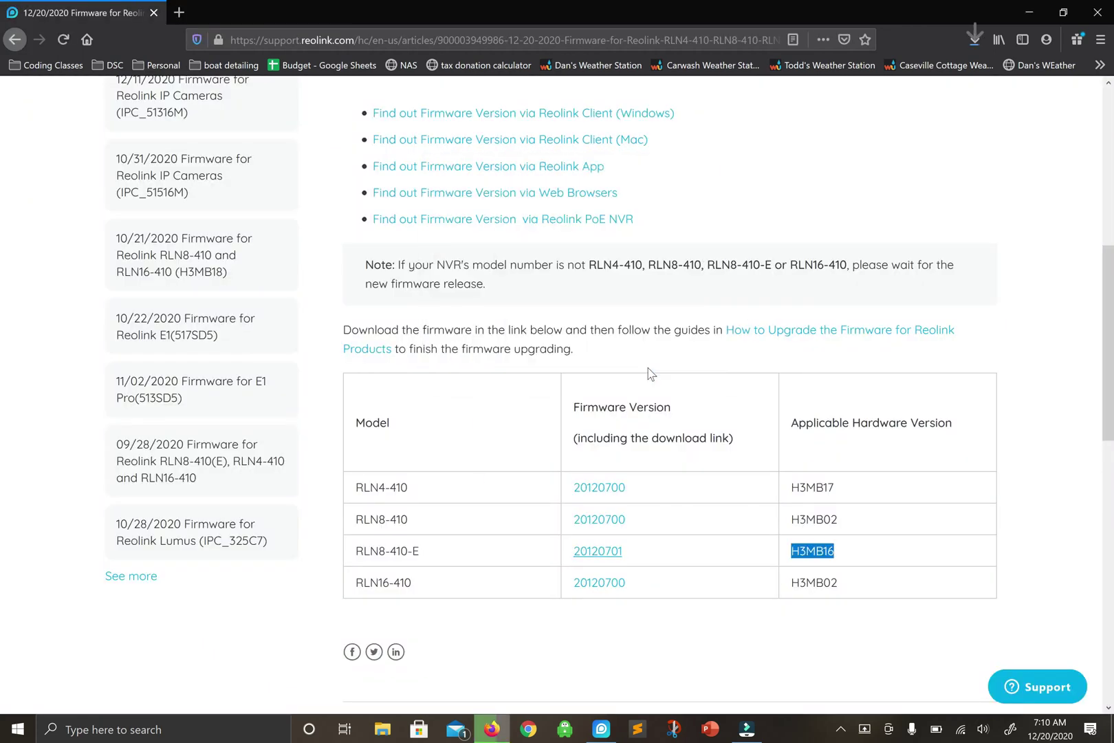
click(974, 40)
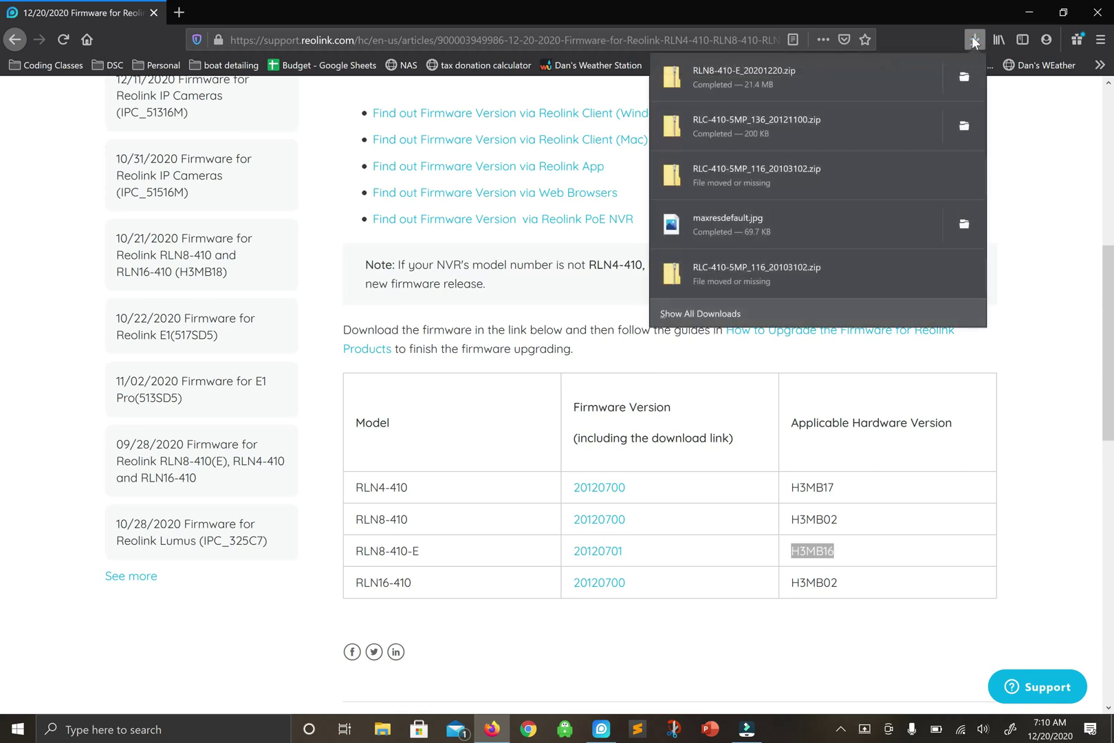
click(965, 76)
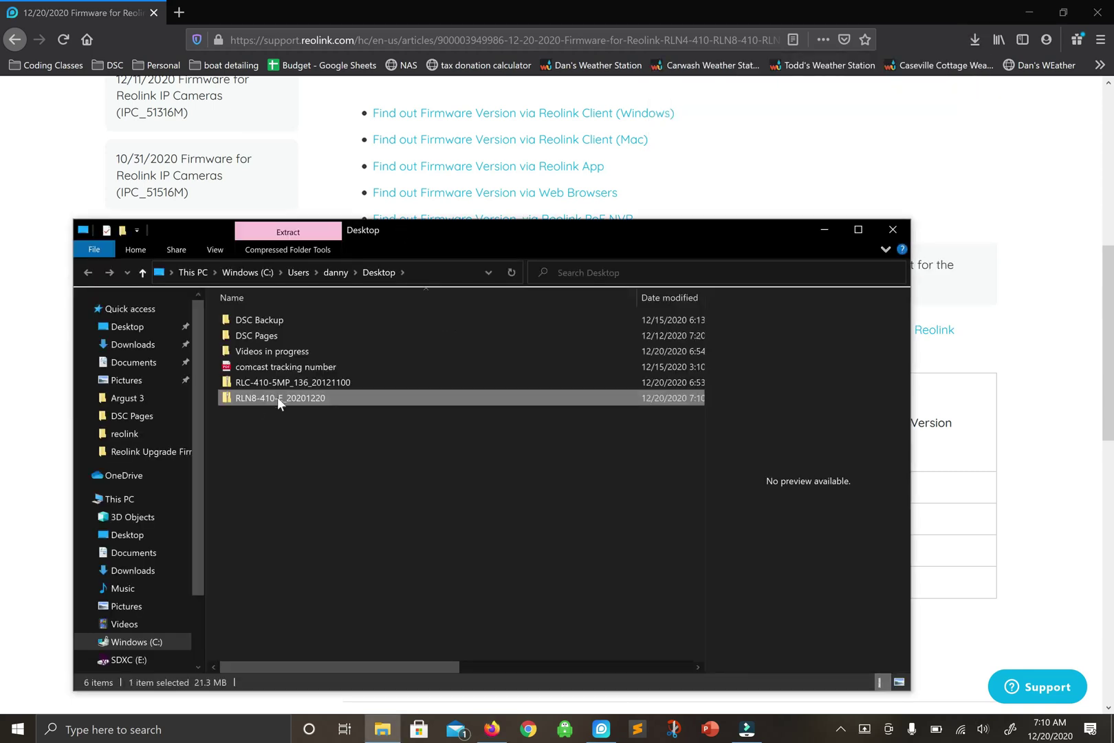
- Permanently delete the old RLC-410-5MP_136_20121100 zip
click(341, 378)
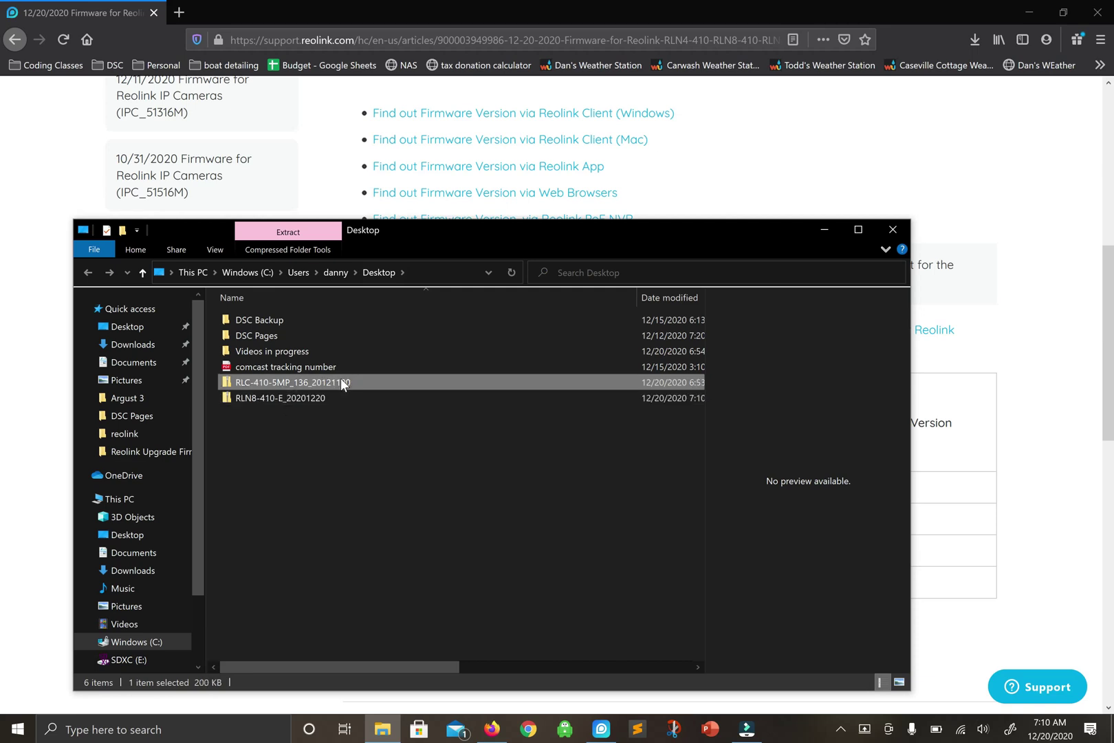
key(shift+Delete)
key(Return)
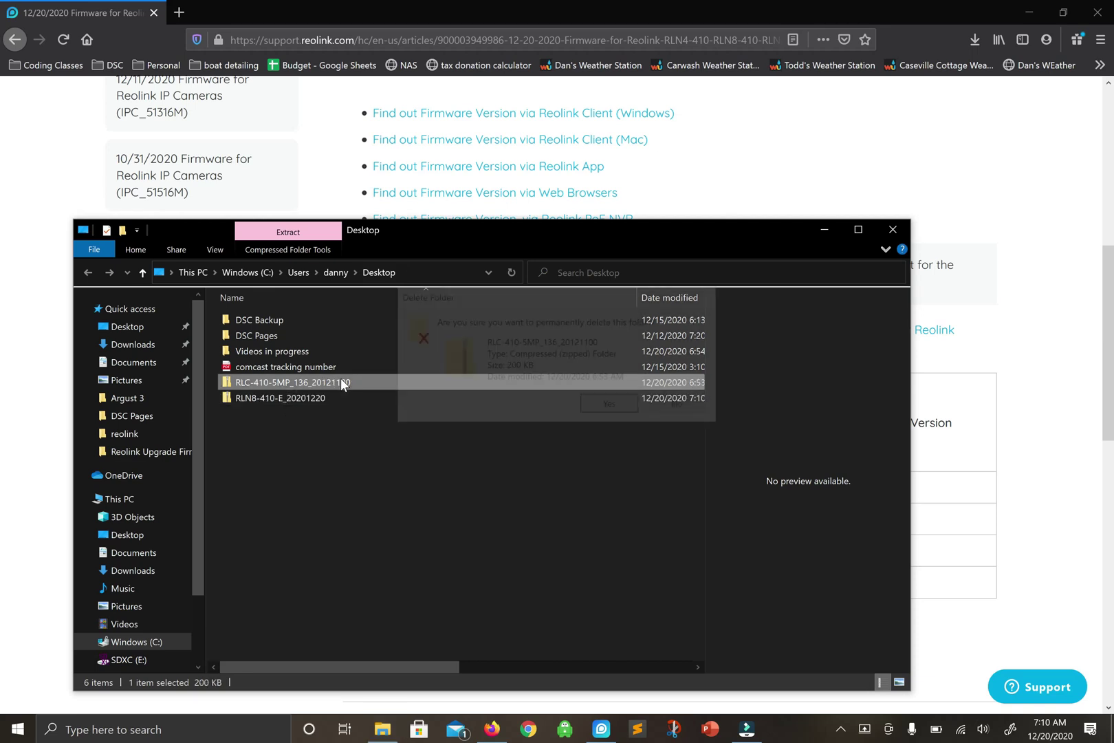
- Copy the PAK file from the RLN8-410-E_20201220 zip onto the Desktop
double_click(309, 382)
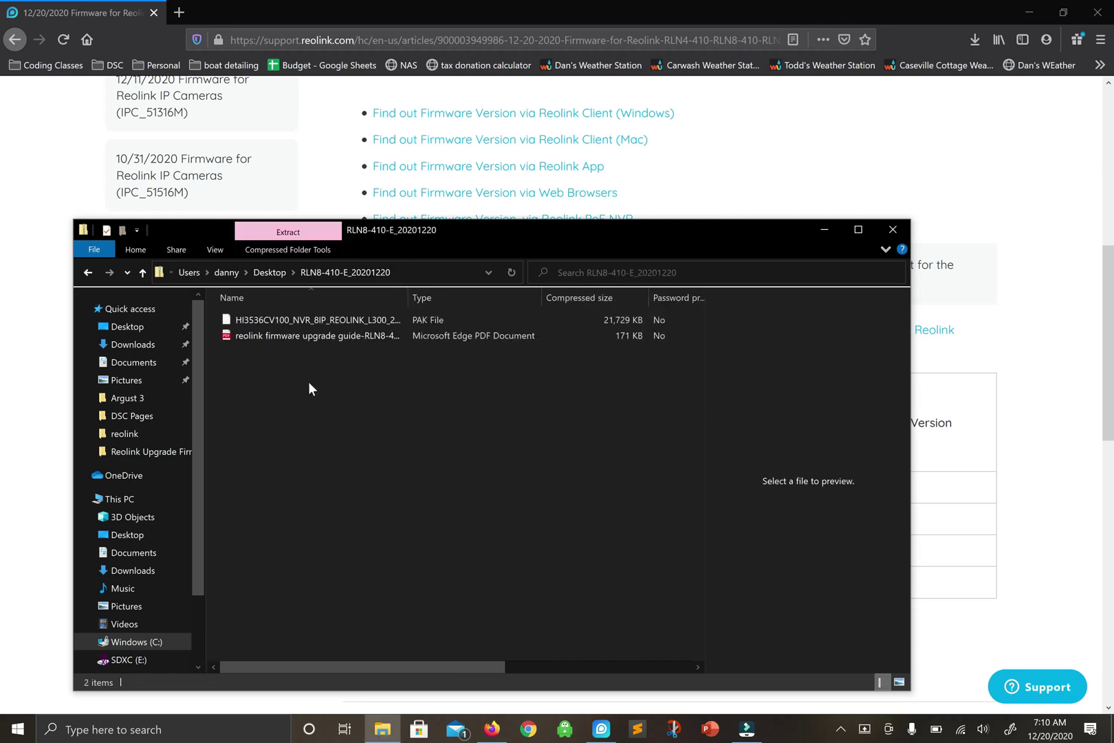
click(299, 318)
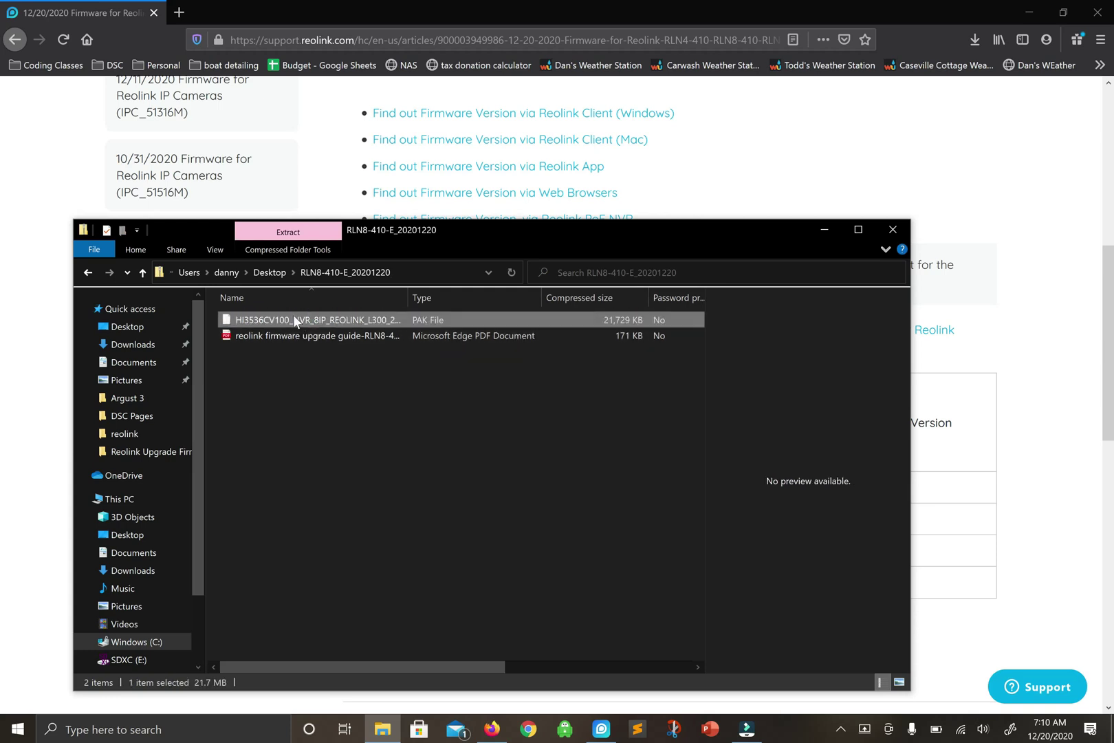
drag(293, 314, 151, 539)
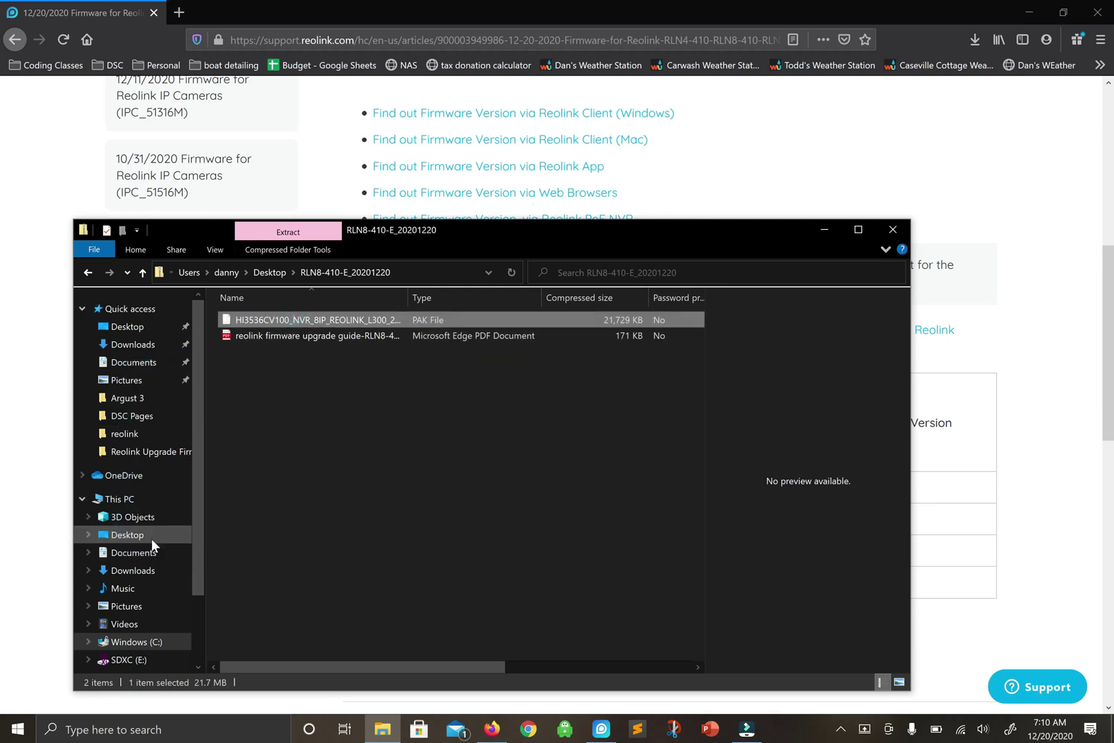
click(127, 534)
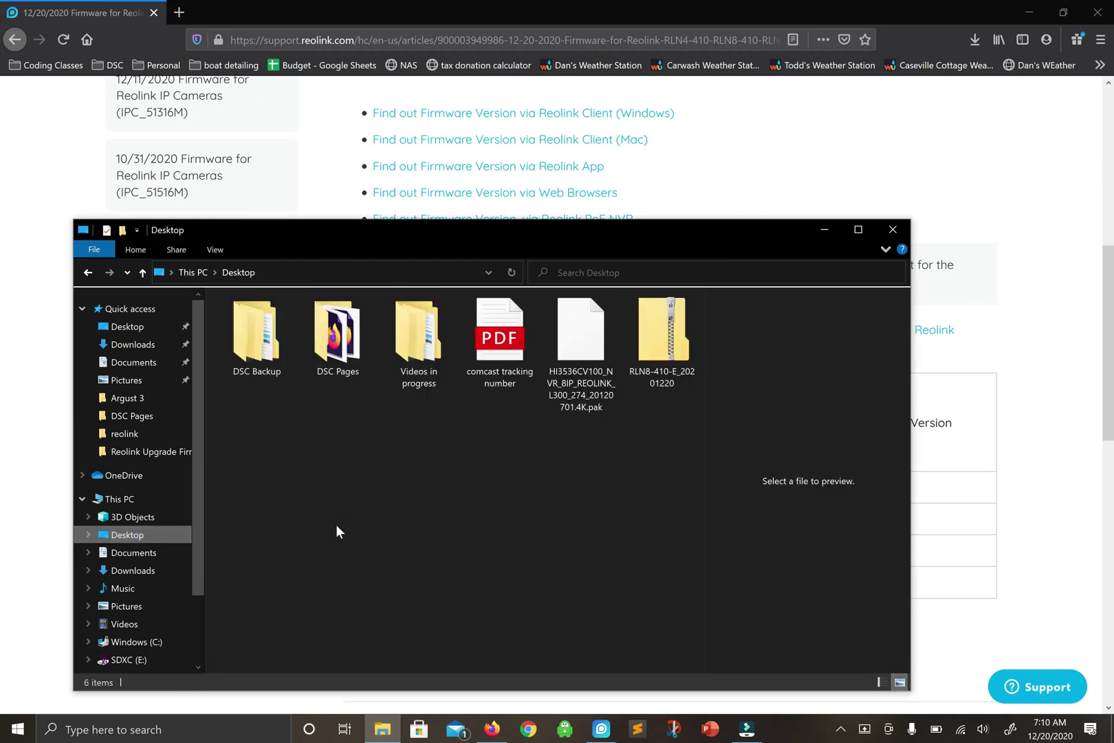
click(436, 556)
- Close File Explorer and go to the NVR's Maintenance settings in Reolink Client
click(892, 230)
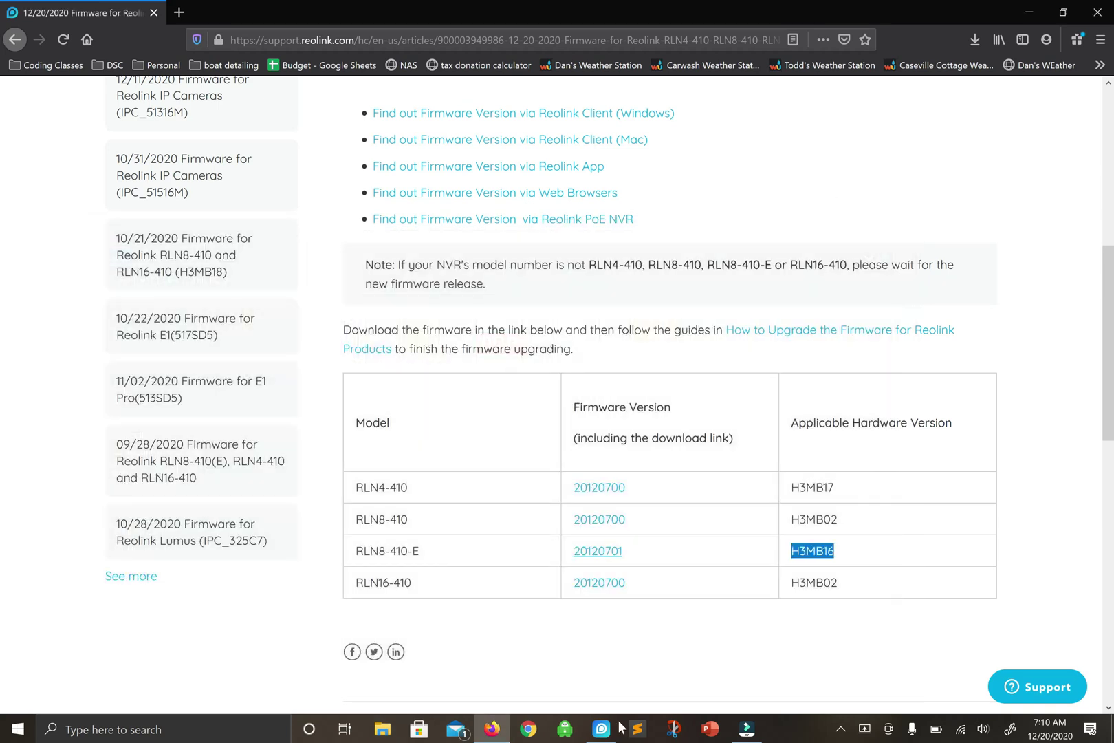
click(602, 729)
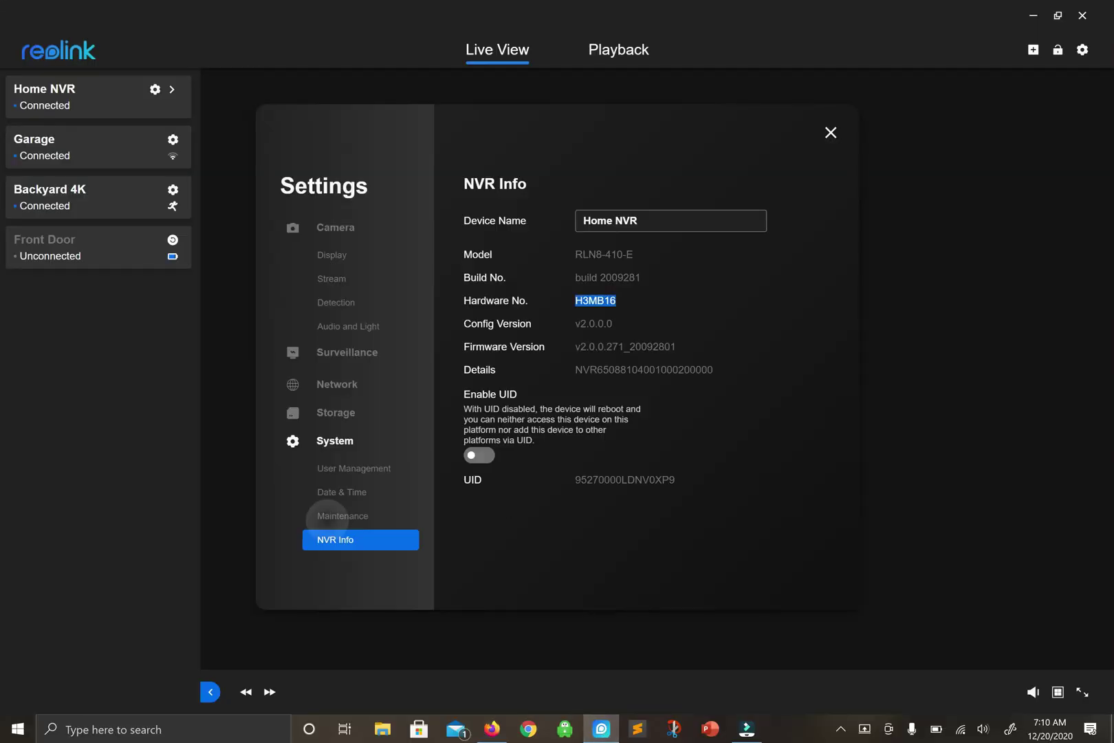
click(343, 515)
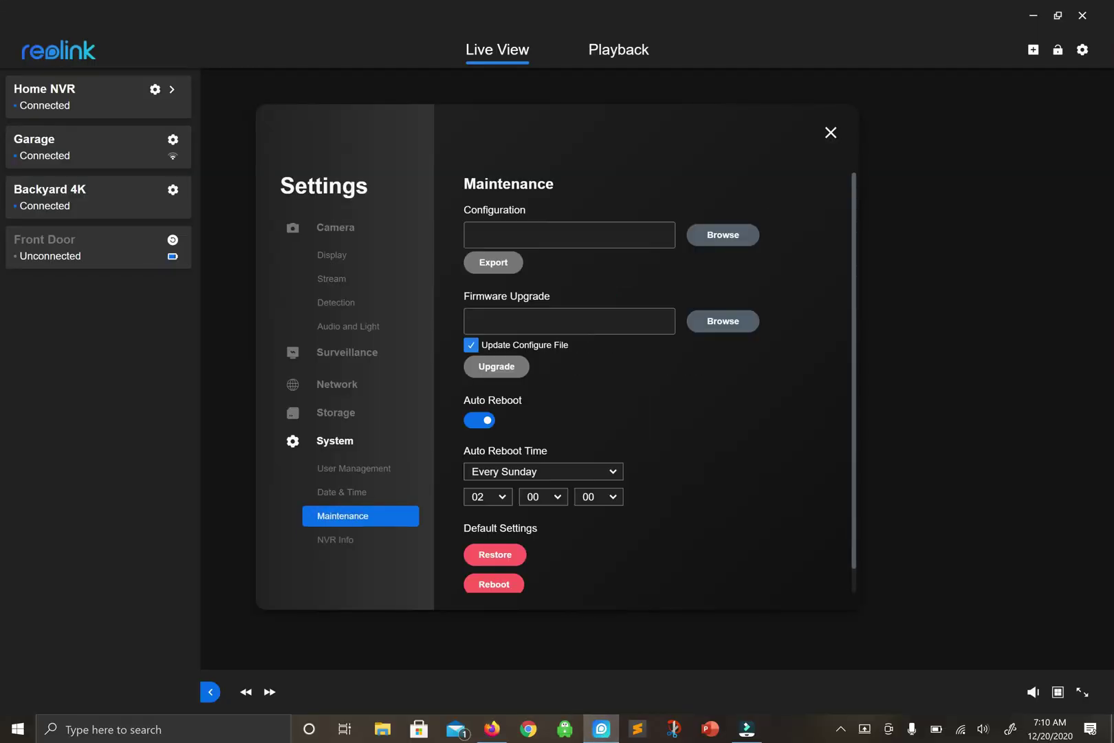
- Uncheck Update Configure File and load the Desktop .pak file for the firmware upgrade
click(470, 345)
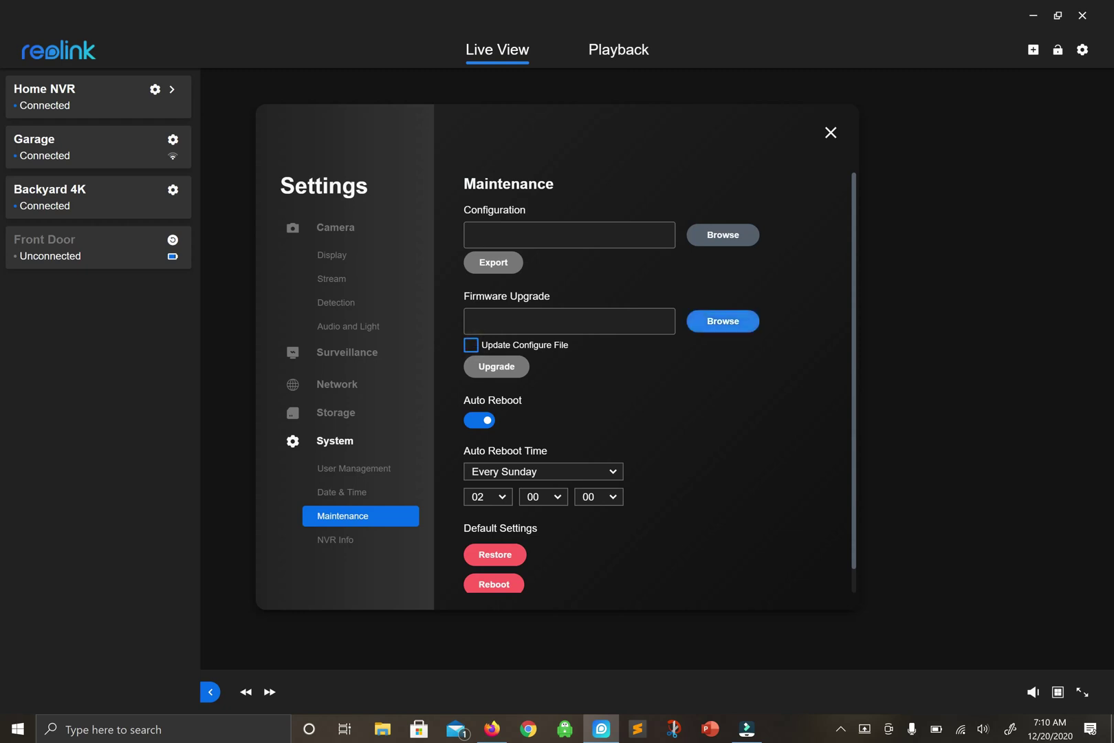
click(722, 321)
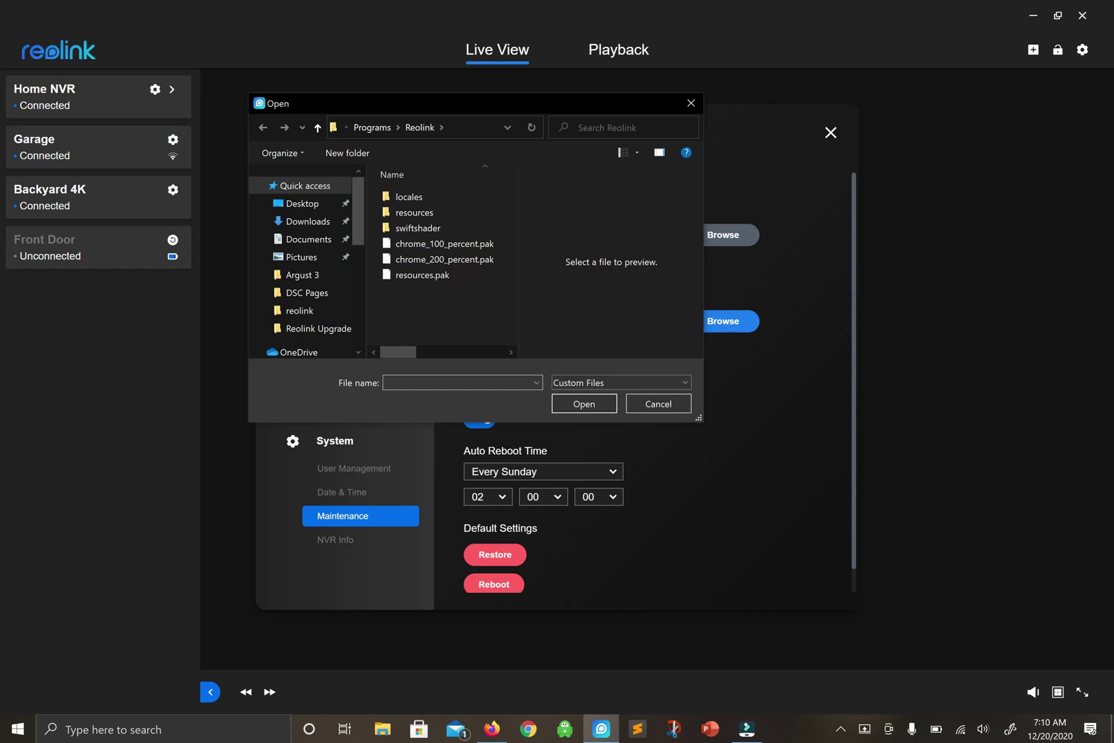
click(302, 203)
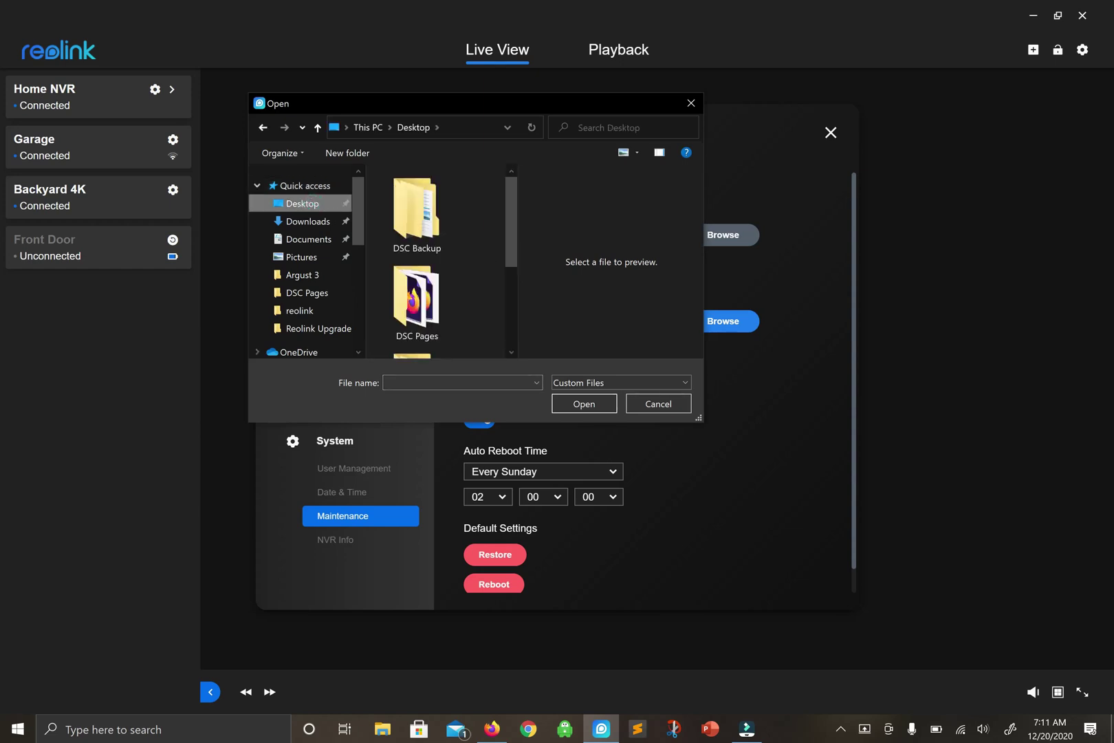
scroll(440, 261, down, 5)
click(416, 288)
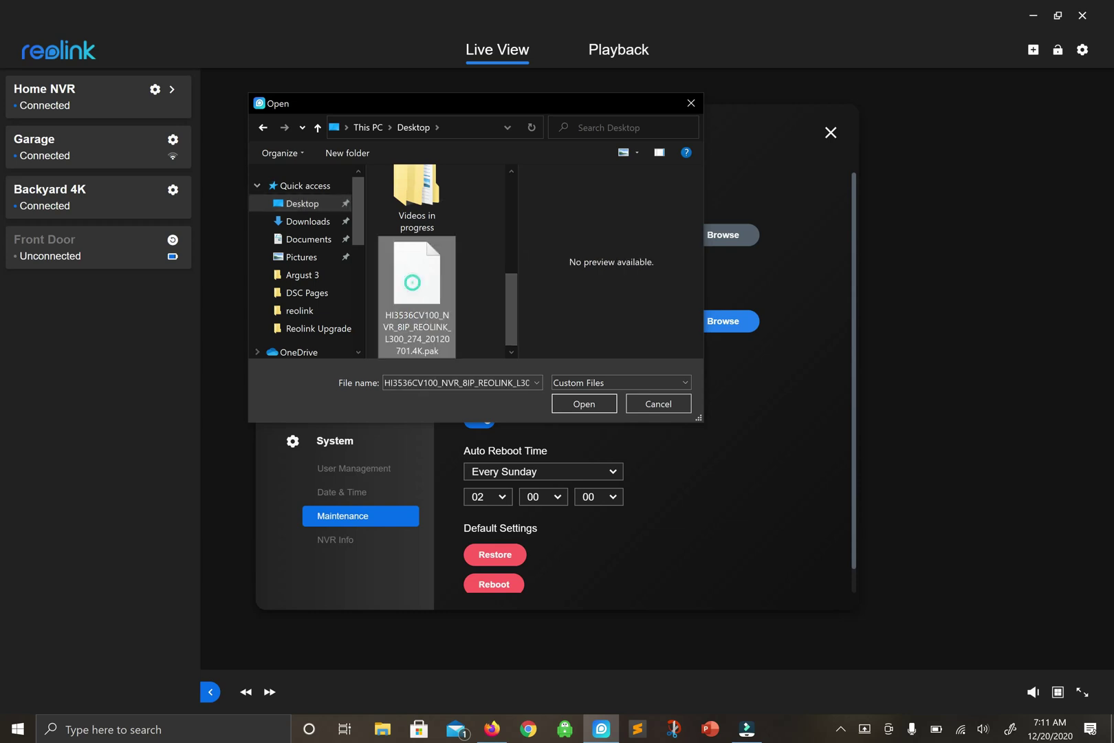
click(584, 404)
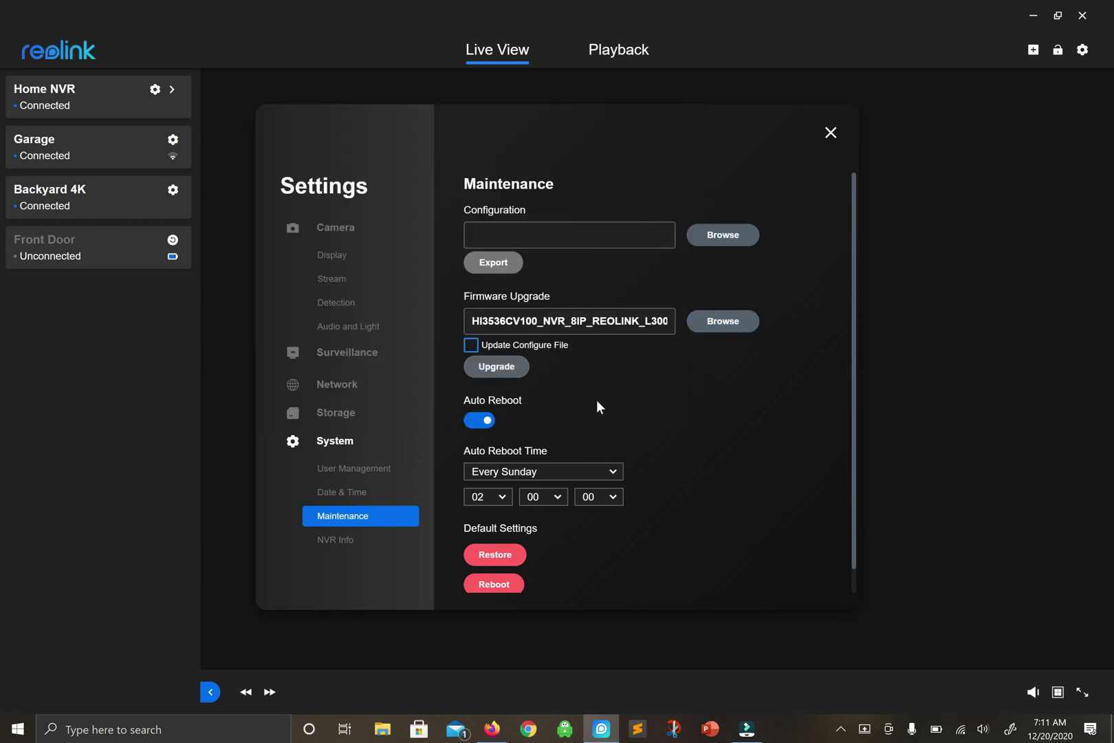
- Start the NVR firmware upgrade and confirm uploading the new firmware
click(496, 366)
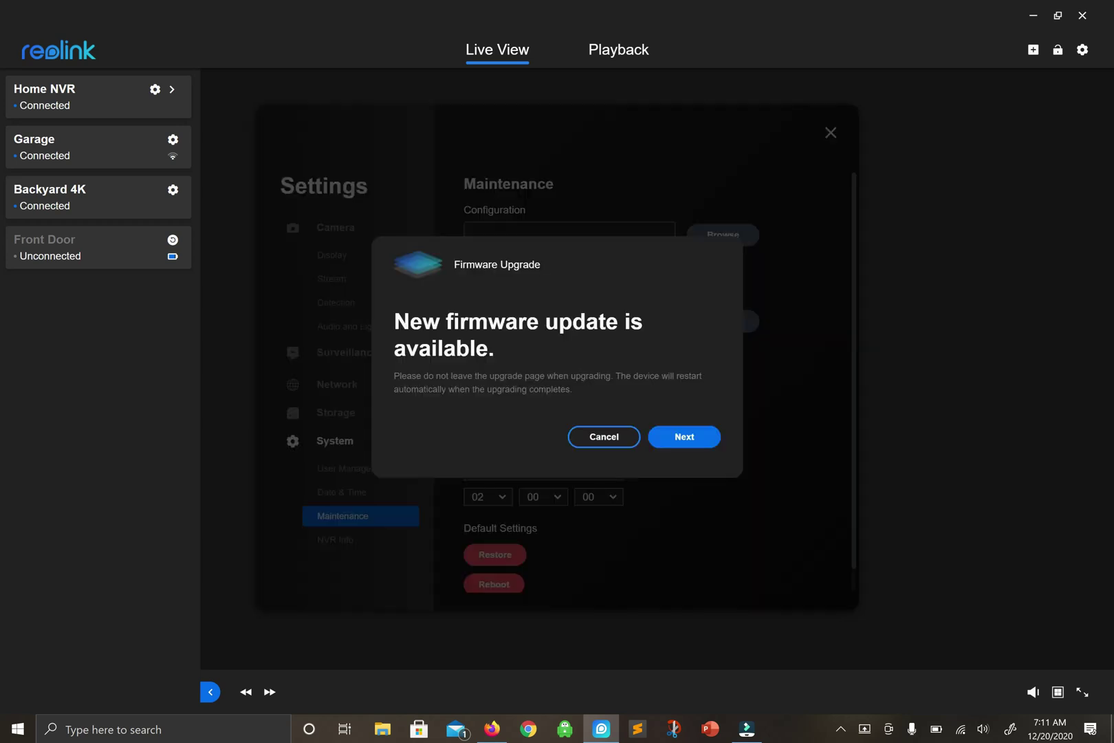
key(Return)
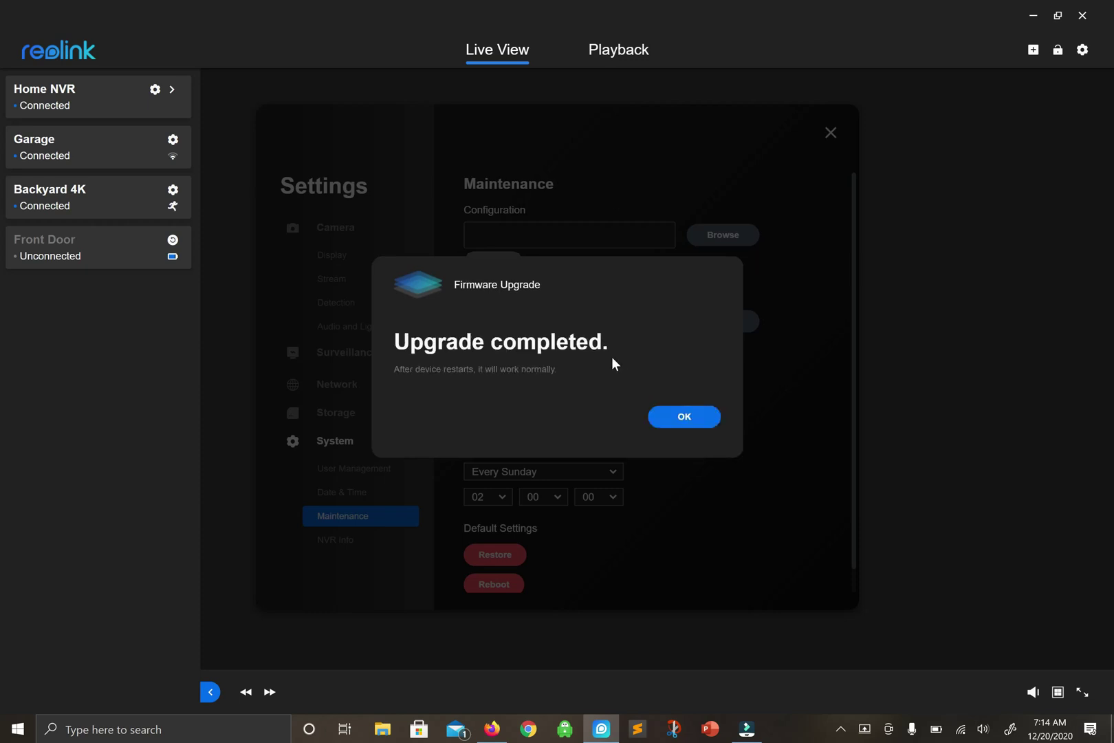
- Acknowledge the completed upgrade and show the Home NVR's cameras in Live View
click(703, 420)
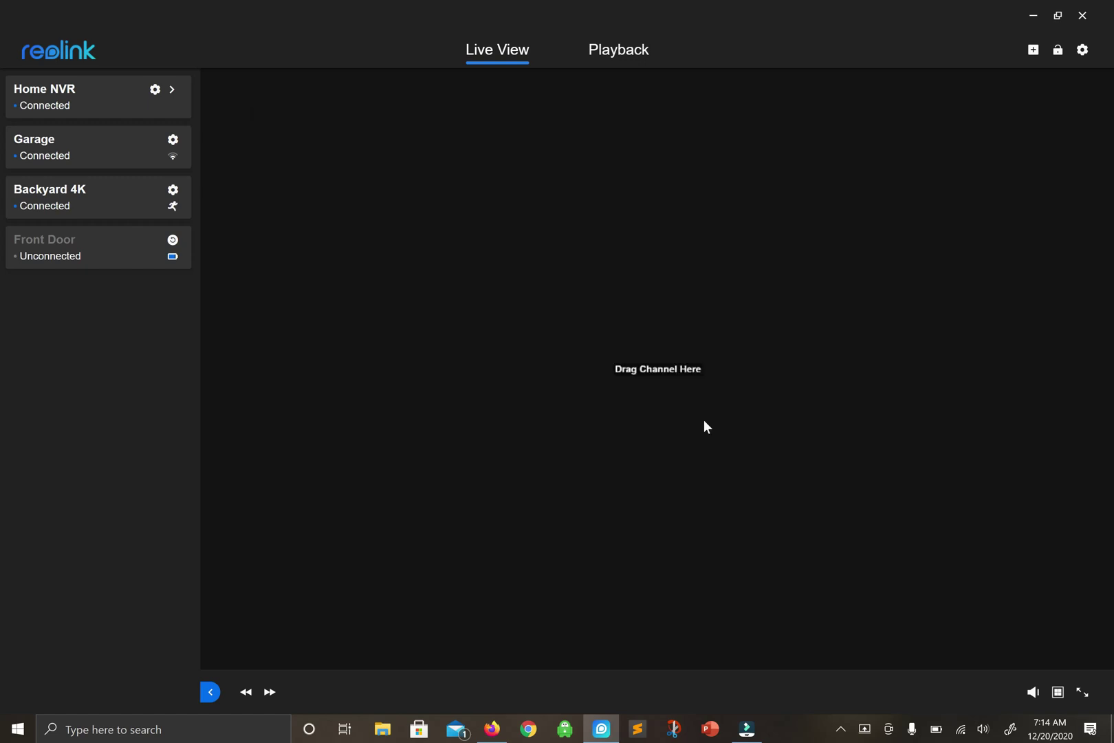
drag(102, 100, 248, 152)
click(172, 89)
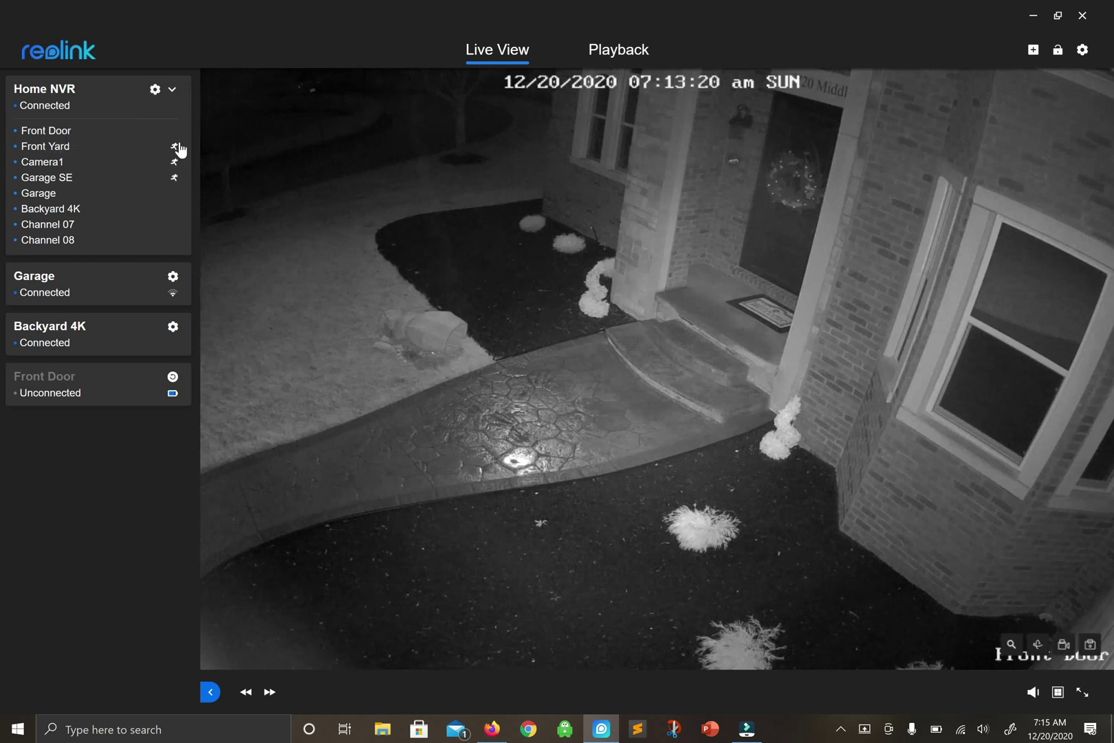
- Verify in NVR Info that Home NVR now runs firmware v2.0.0.274_20120701
click(154, 90)
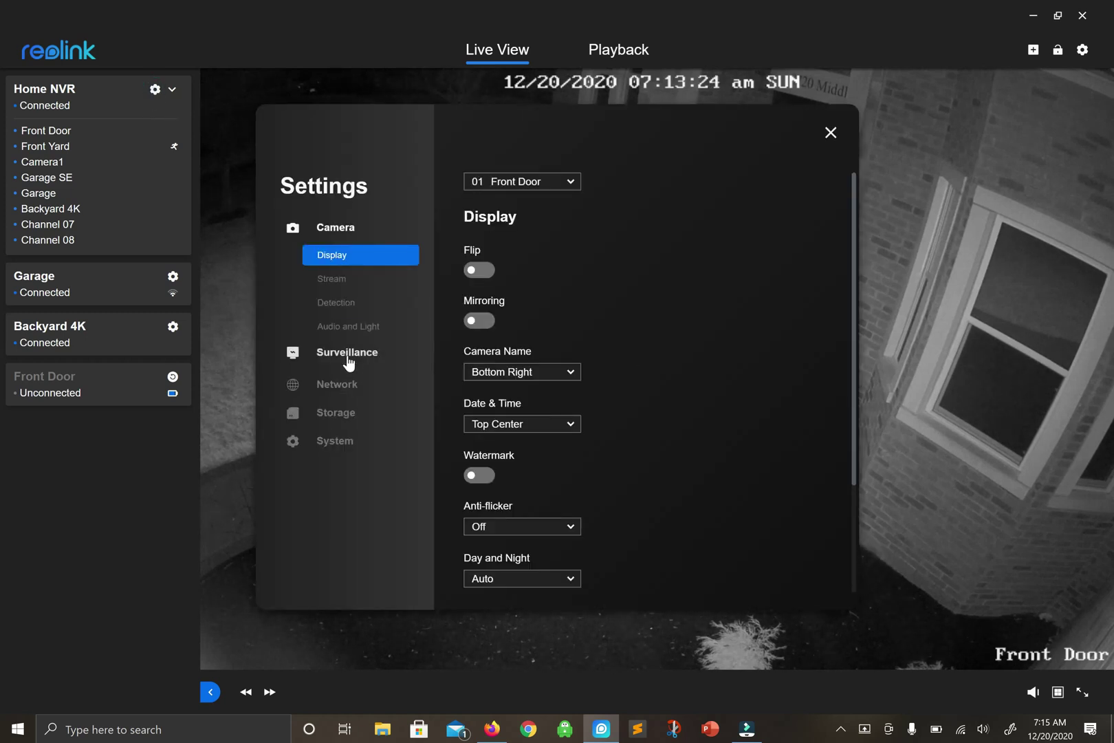
click(345, 449)
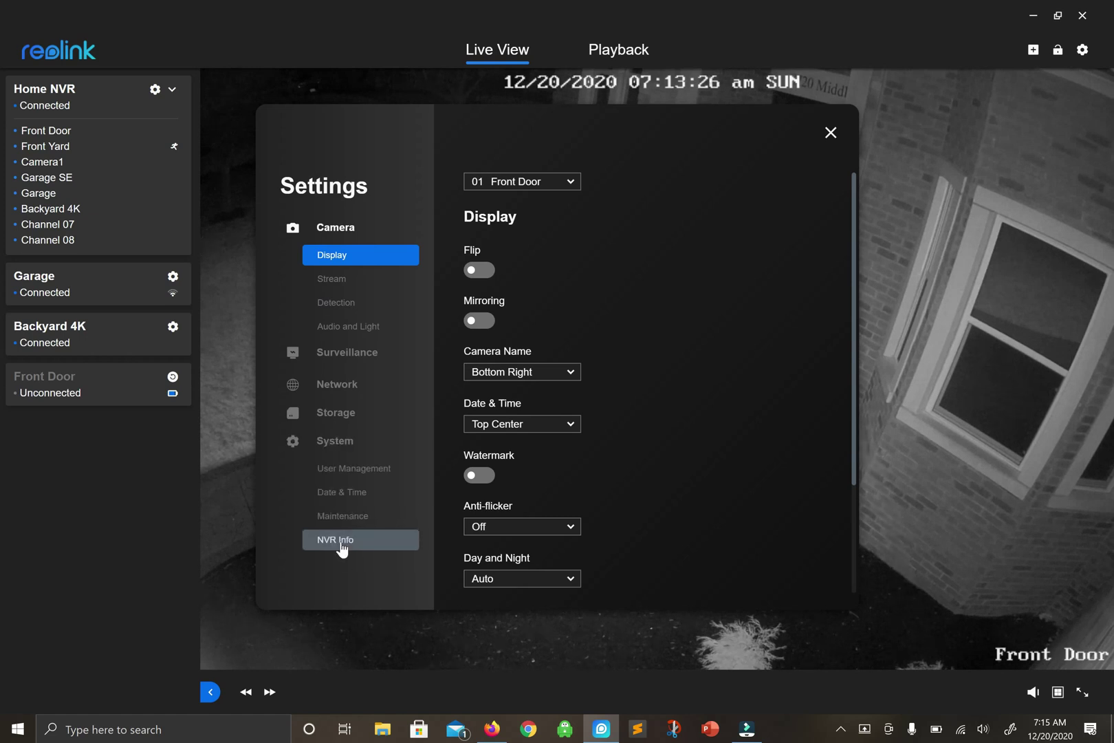
click(341, 547)
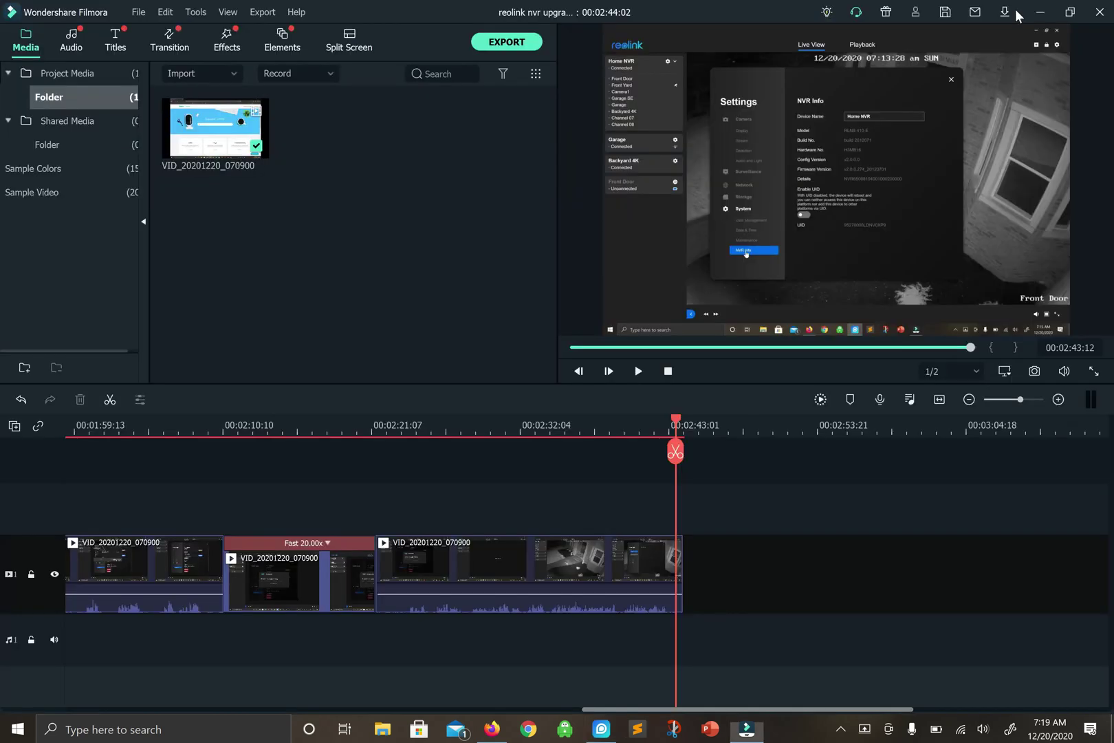
click(1039, 13)
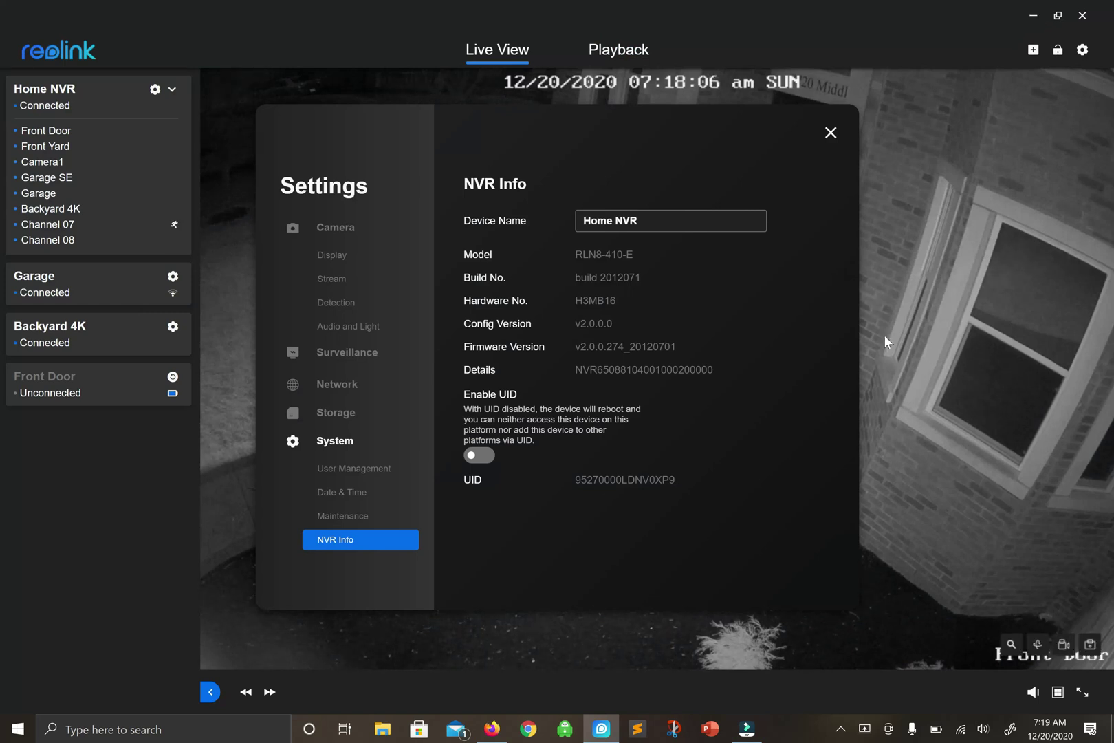
double_click(625, 346)
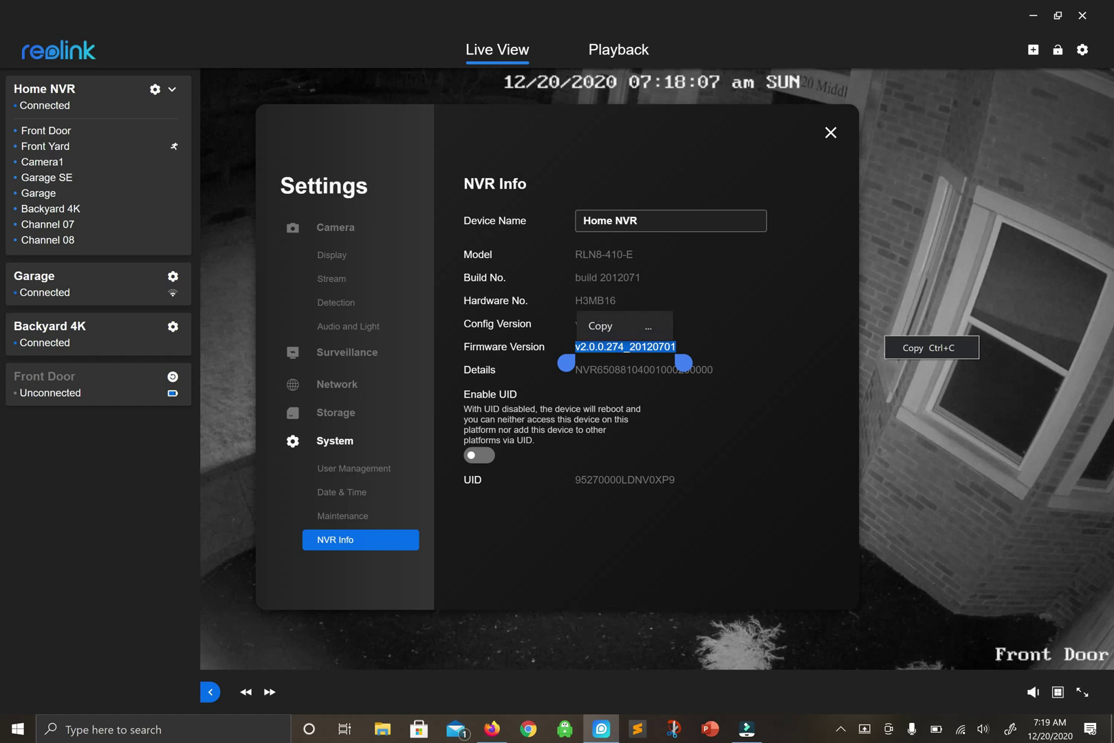